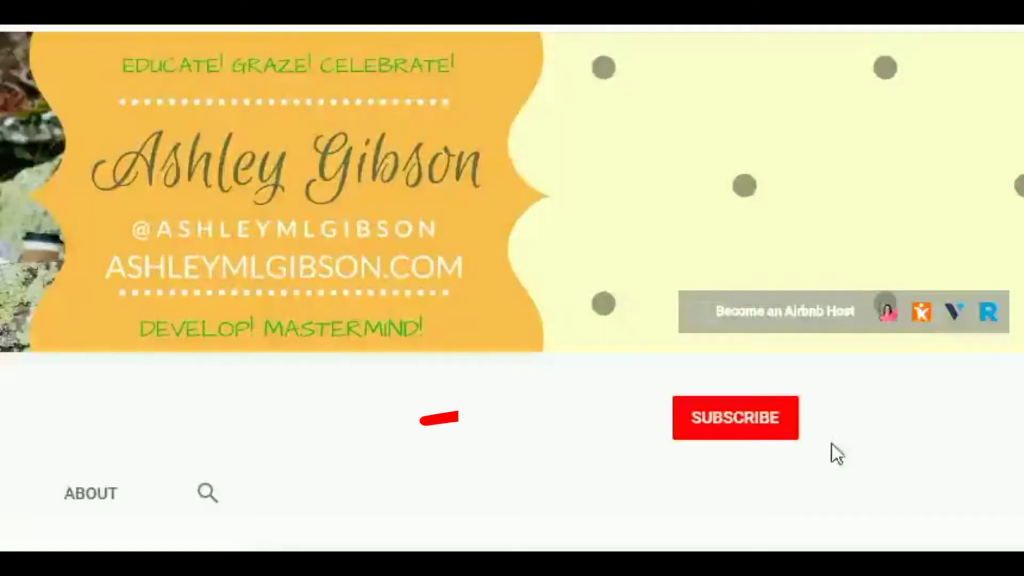
# Subscribe to the YouTube channel shown in the banner
pyautogui.click(760, 434)
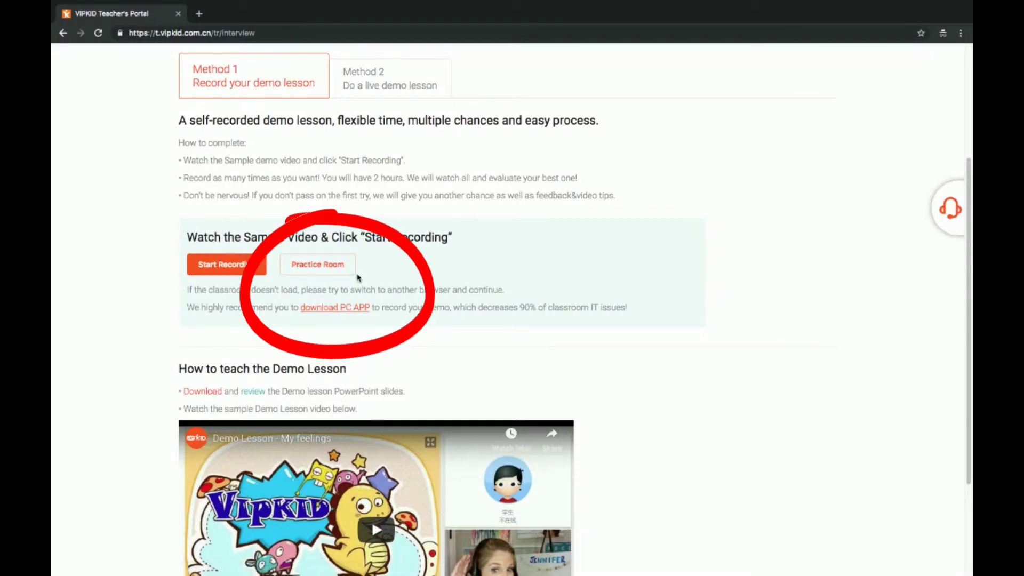
# Enter the demo lesson's Practice Room, next to Start Recording
pyautogui.click(299, 263)
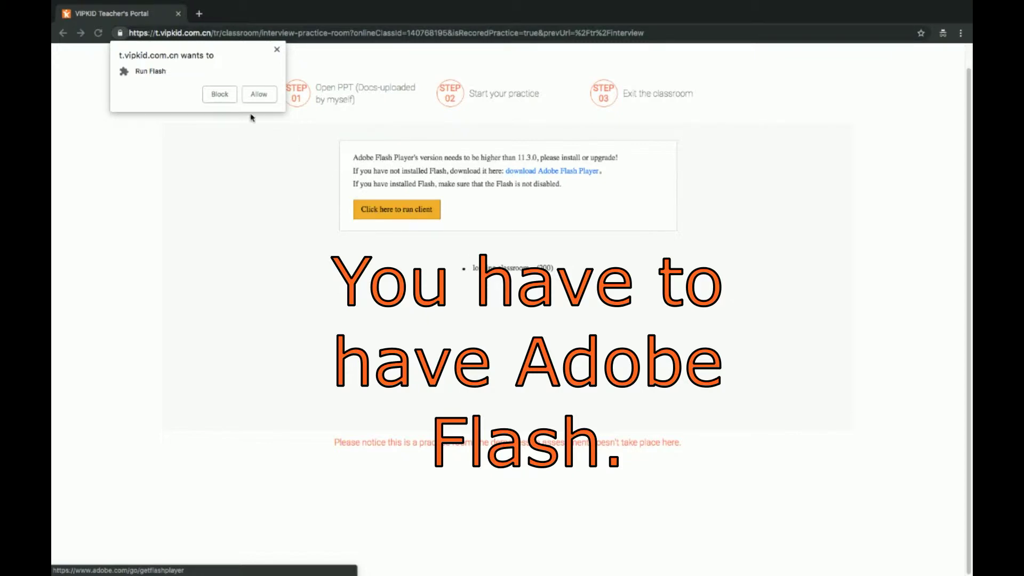
# Allow Flash to run and grant the site microphone and camera access
pyautogui.click(259, 97)
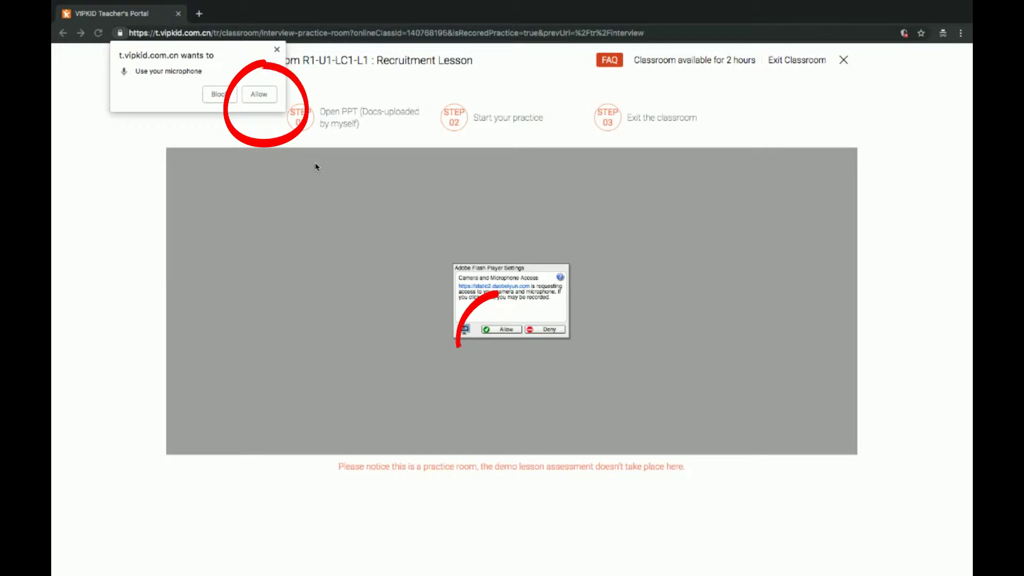
pyautogui.click(259, 93)
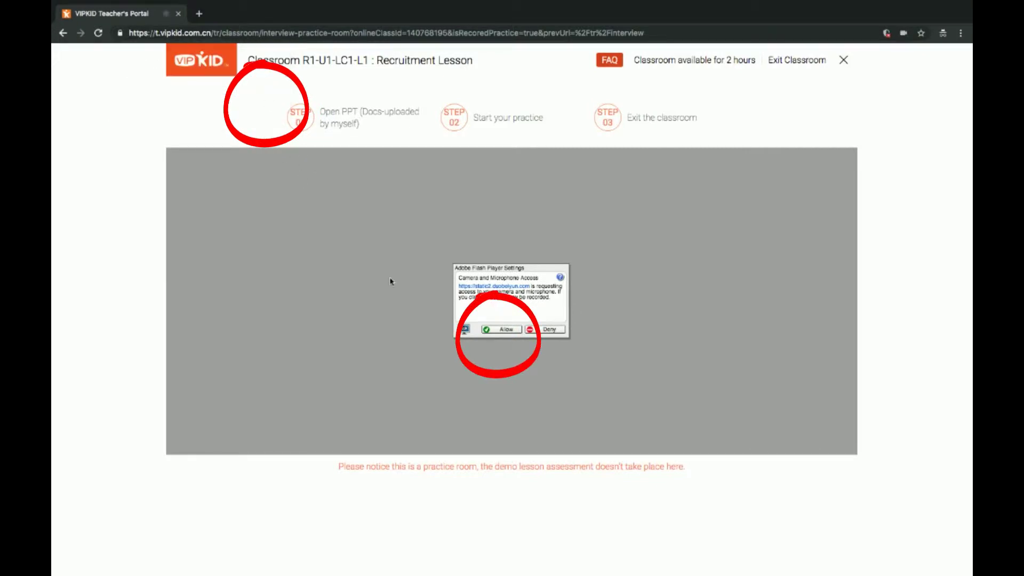
pyautogui.click(496, 329)
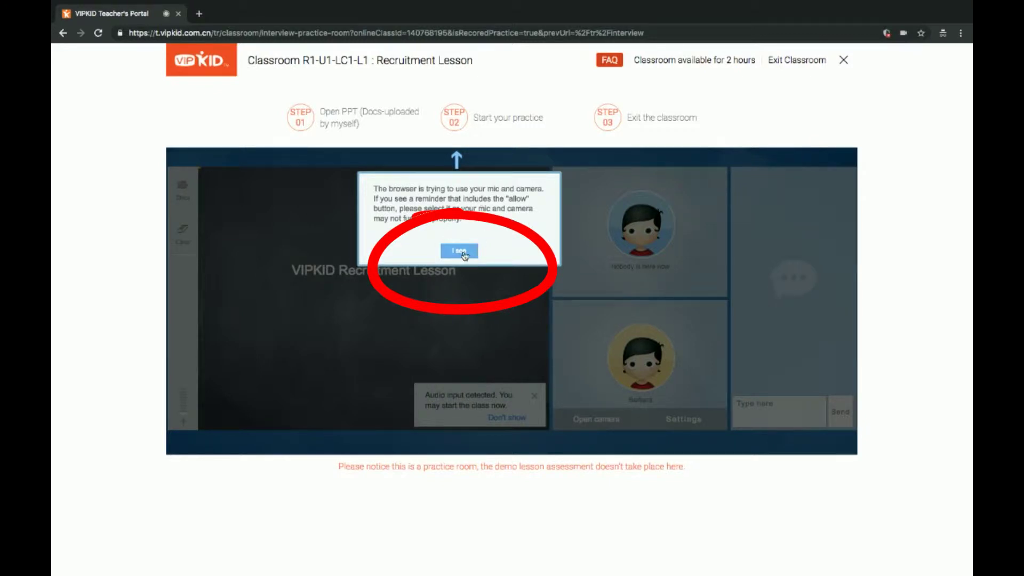
# Dismiss the reminder and load R1-U1-LC1-L1_New.pdf from 'Uploaded by myself' onto the board
pyautogui.click(462, 252)
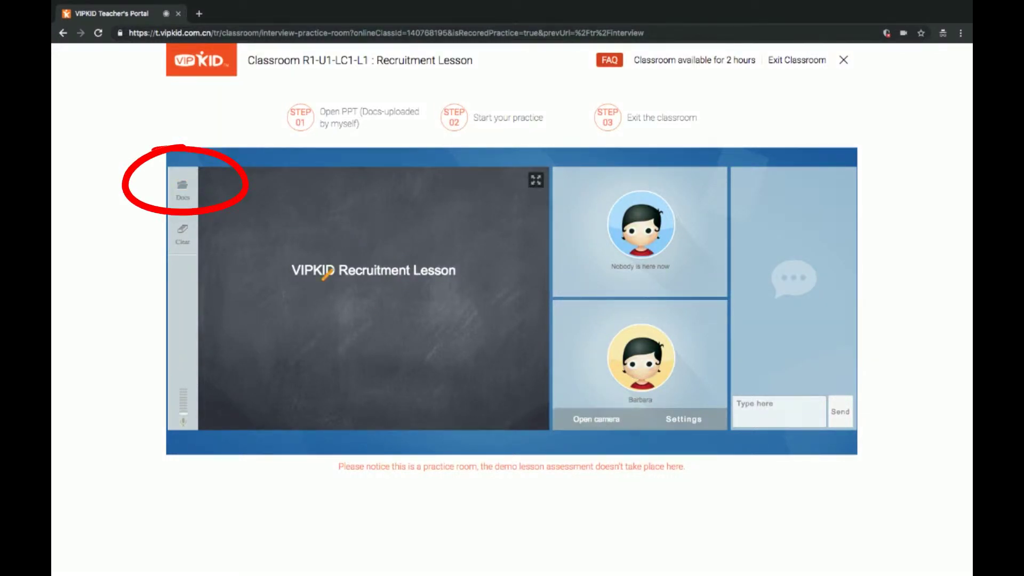
pyautogui.click(183, 197)
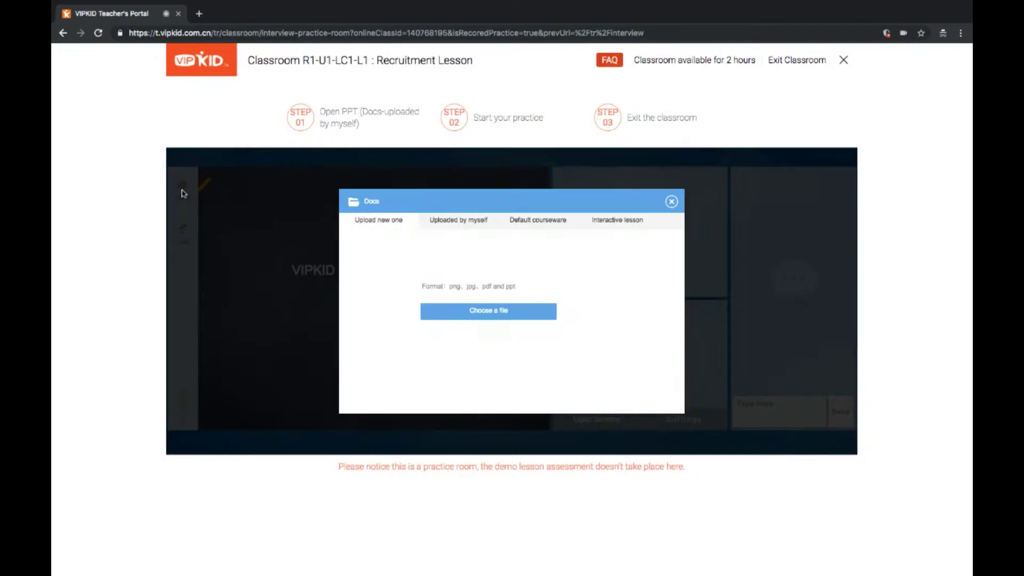
pyautogui.click(458, 221)
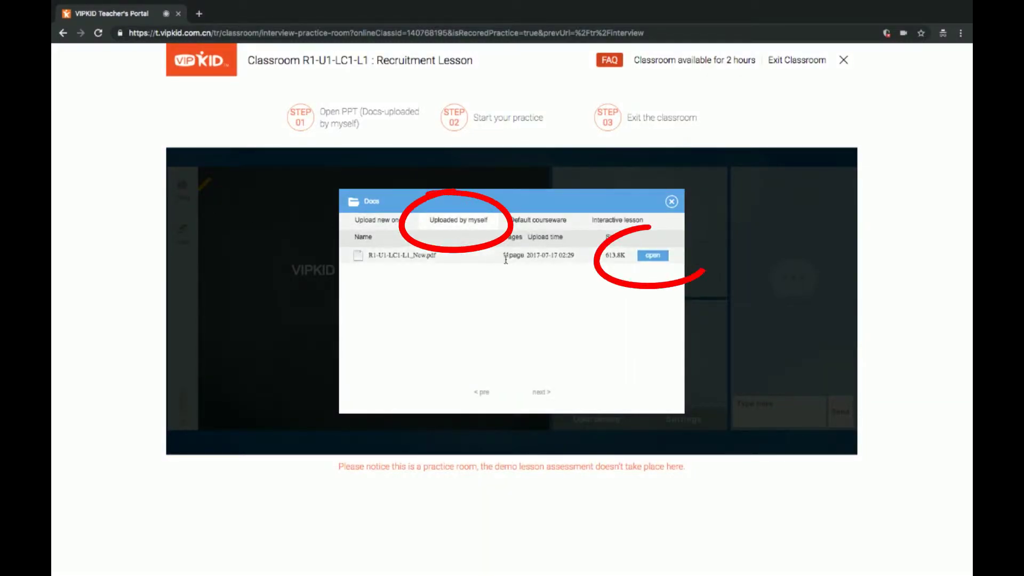
pyautogui.click(654, 257)
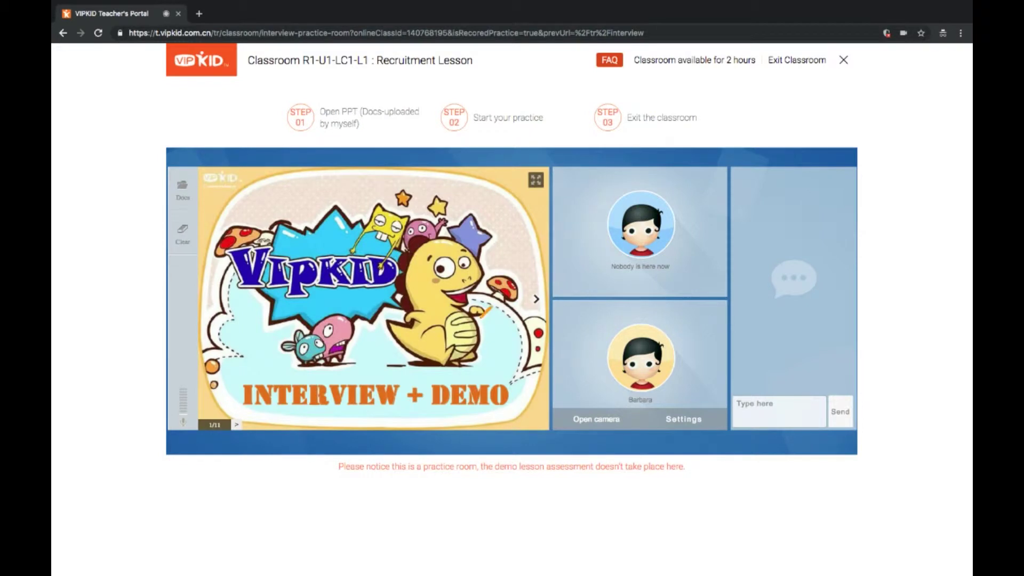
# Turn on the classroom webcam and allow browser camera access
pyautogui.click(592, 422)
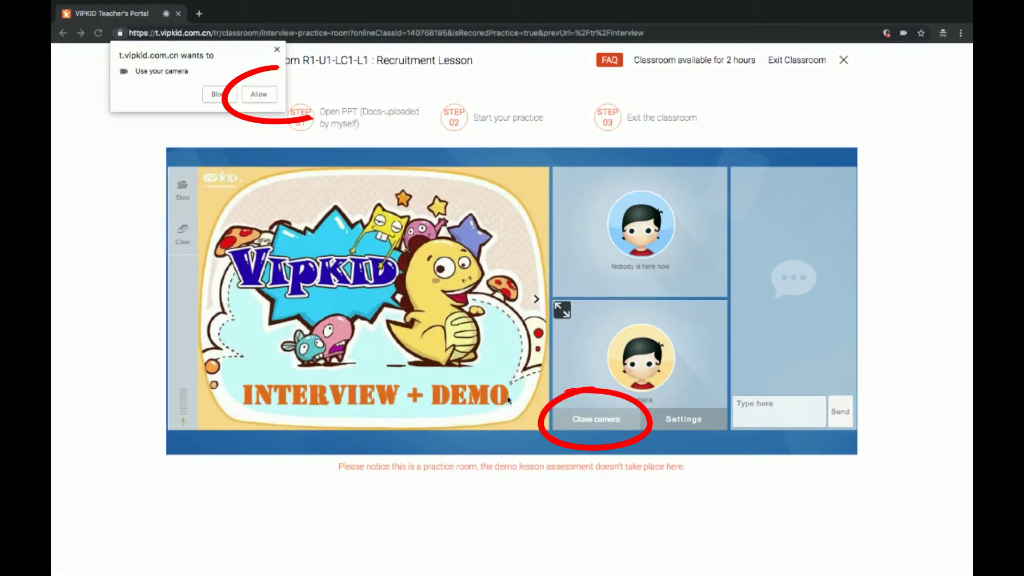
pyautogui.click(261, 98)
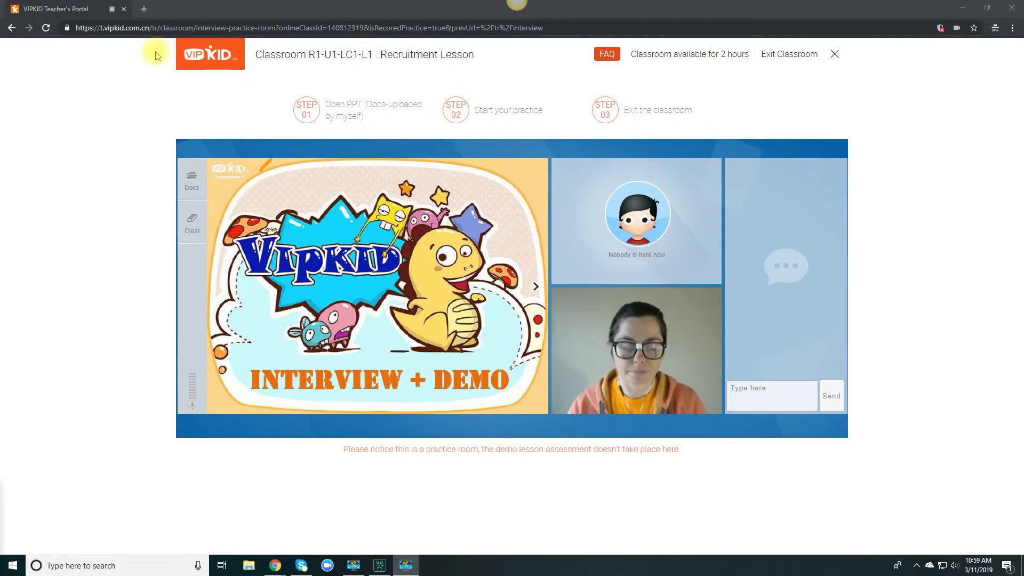
pyautogui.moveTo(627, 318)
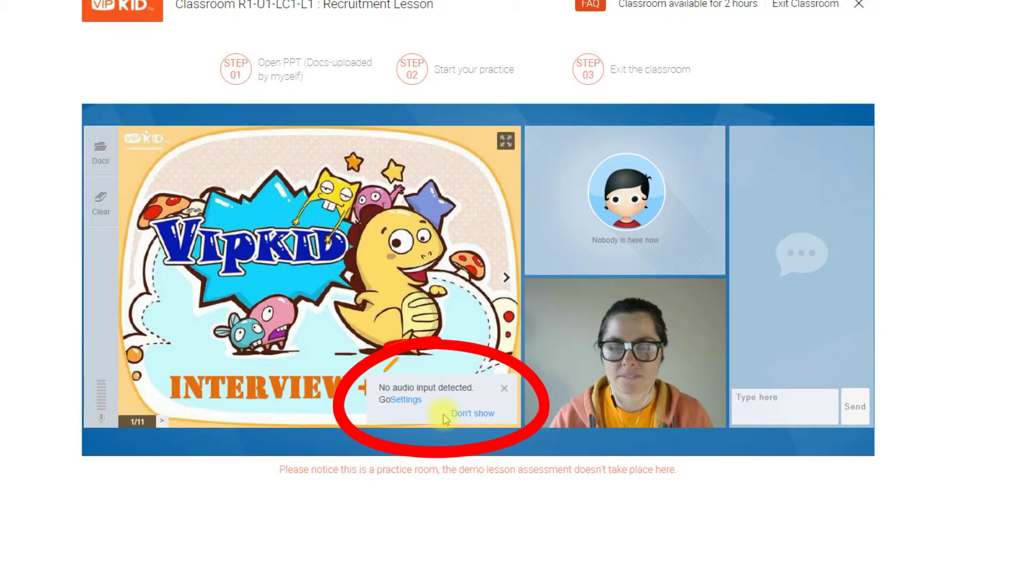
pyautogui.click(447, 415)
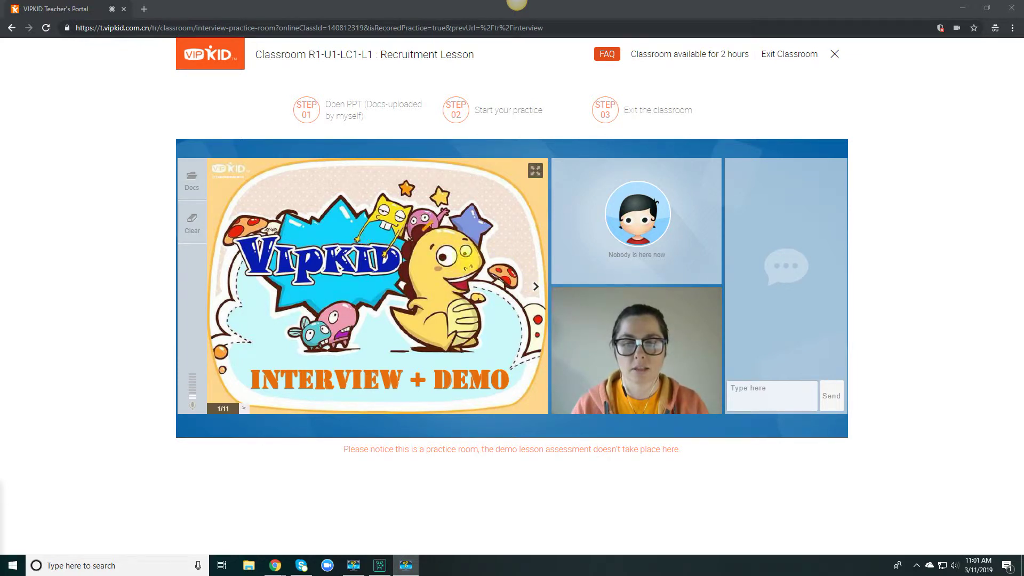
# Scribble red pen marks over the VIPKID logo on the title slide
pyautogui.moveTo(334, 176)
pyautogui.mouseDown()
pyautogui.moveTo(346, 218)
pyautogui.moveTo(373, 200)
pyautogui.mouseUp()
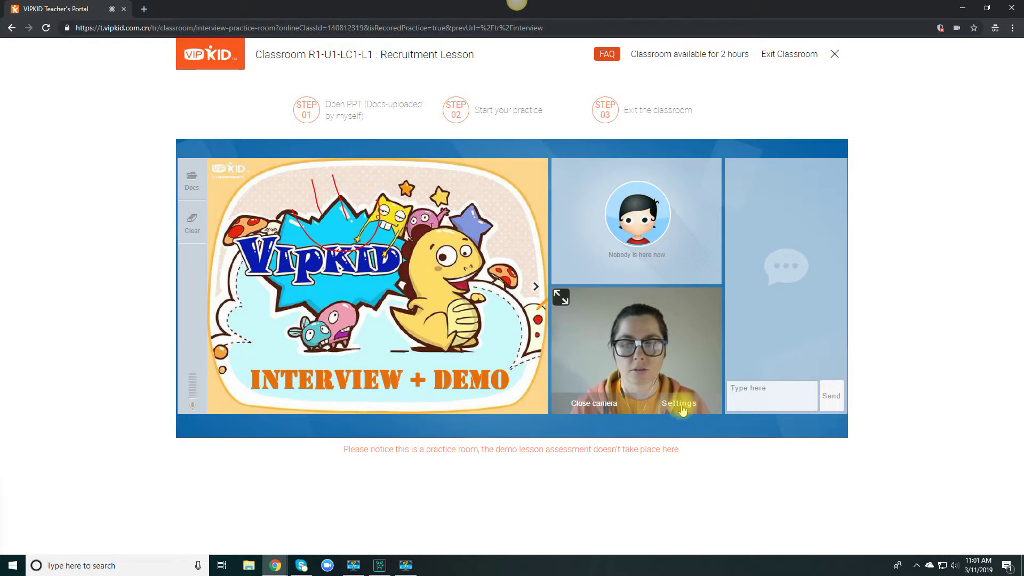
# Keep the Yeti microphone as input and raise its volume from 70% to 77%
pyautogui.click(680, 403)
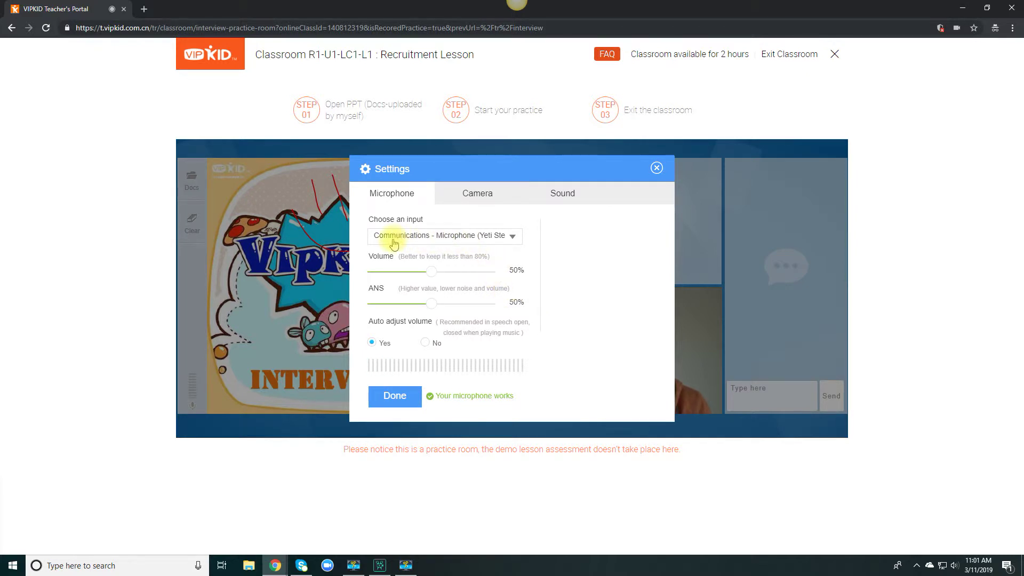
pyautogui.click(515, 244)
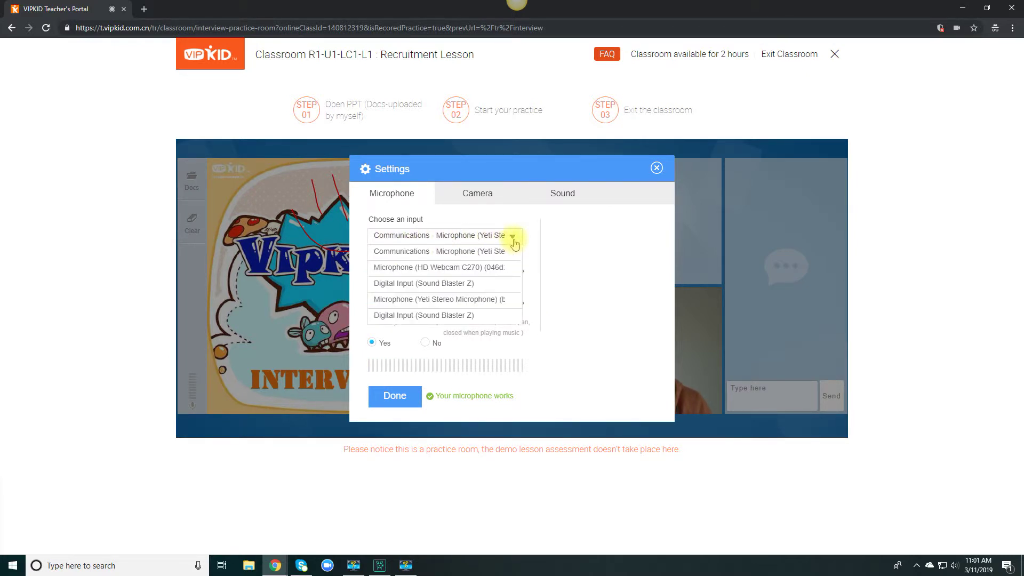
pyautogui.click(484, 251)
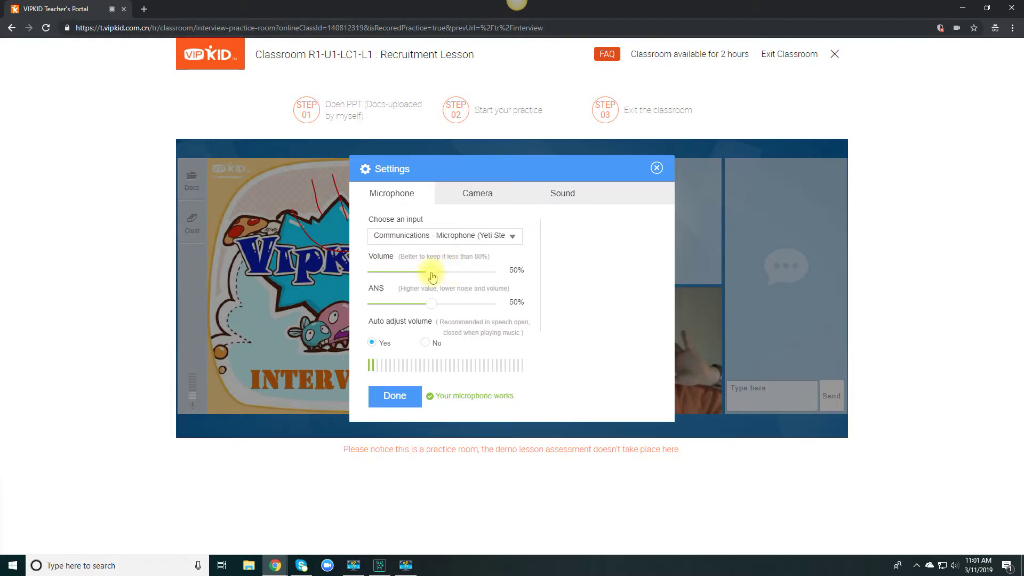
pyautogui.moveTo(432, 276); pyautogui.dragTo(454, 276)
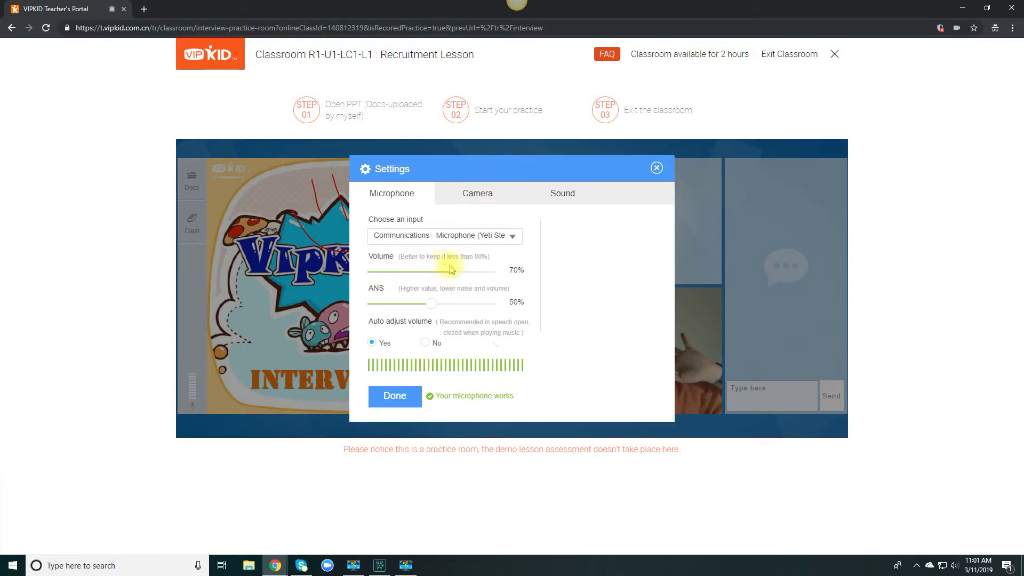
pyautogui.click(465, 272)
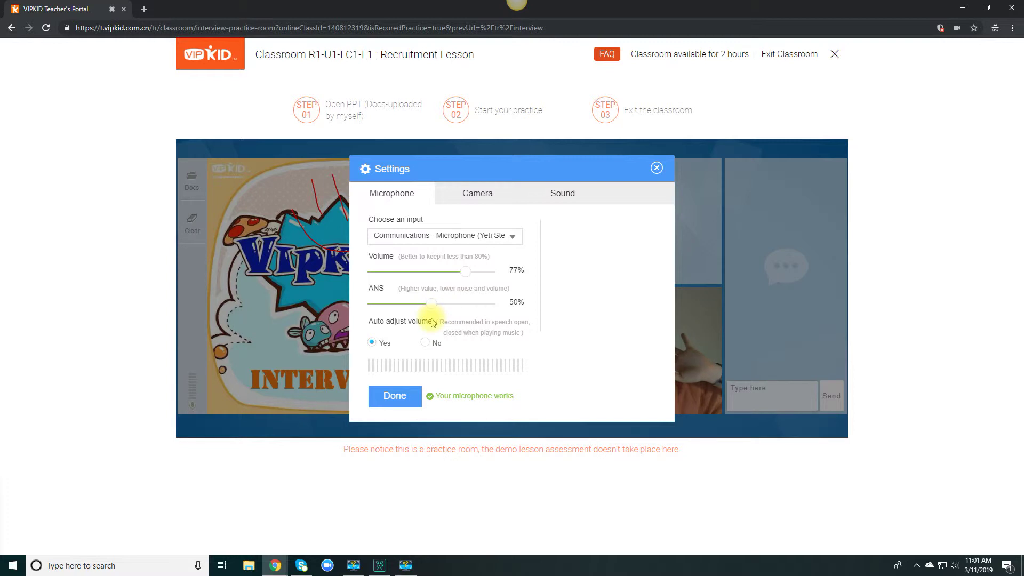
# Review the camera inputs in Settings and leave the video mode on Smooth
pyautogui.click(468, 198)
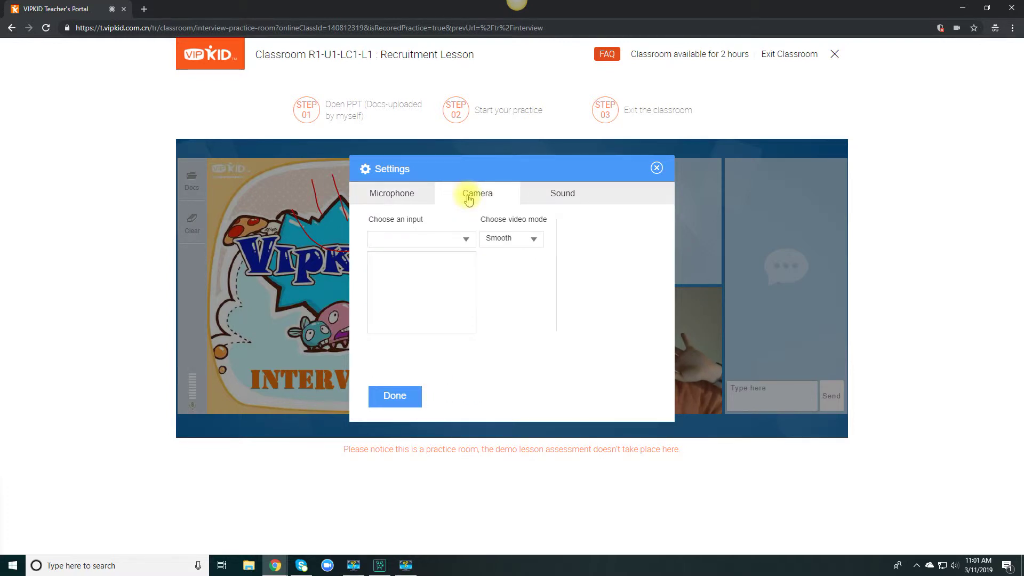
pyautogui.click(468, 240)
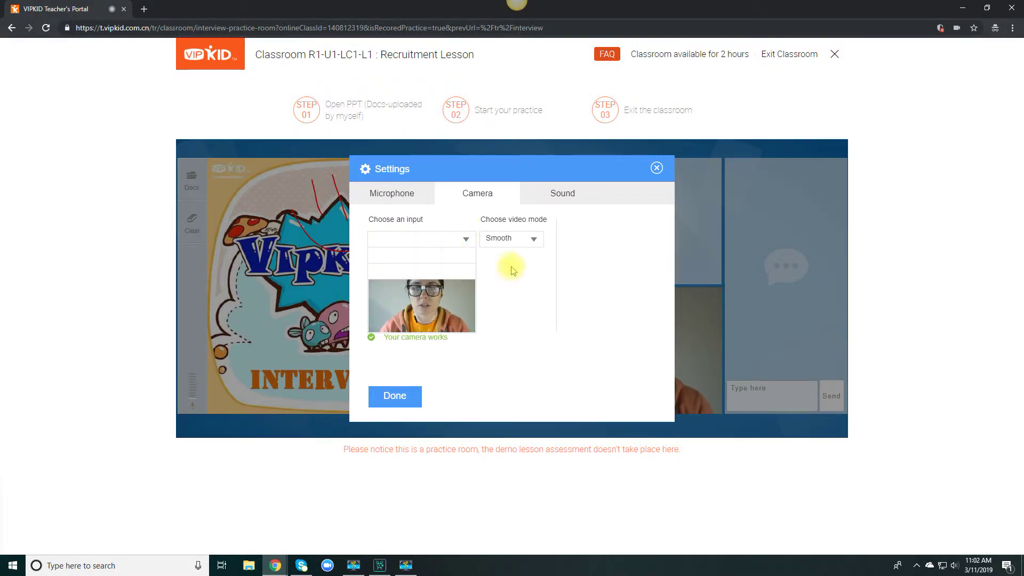
pyautogui.click(467, 239)
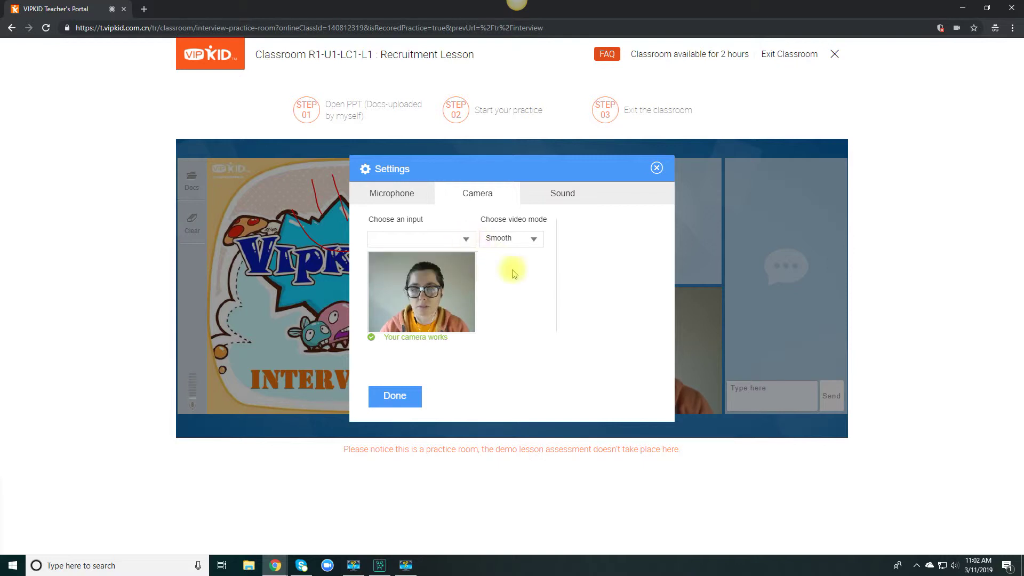
pyautogui.click(528, 240)
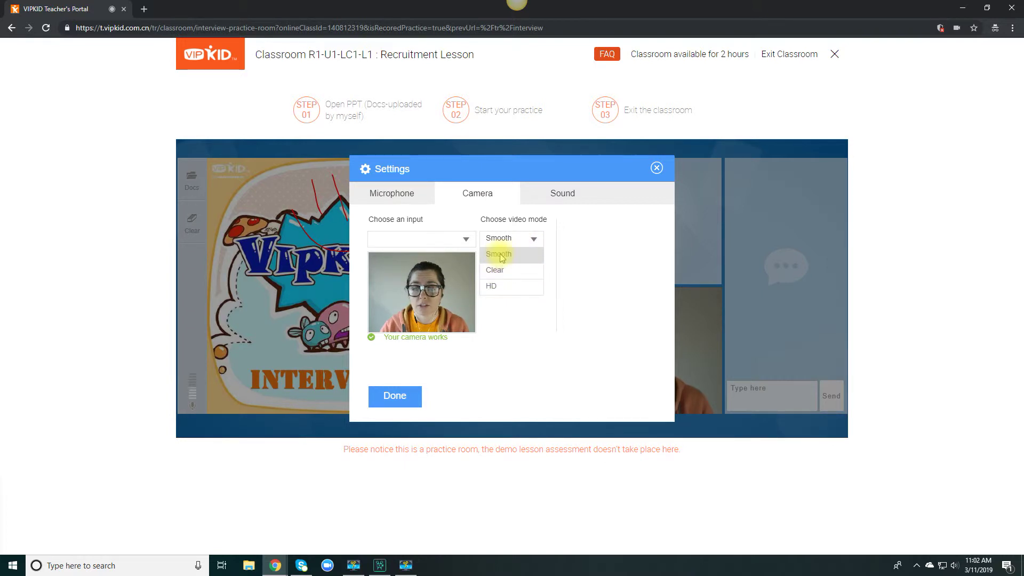
pyautogui.click(532, 239)
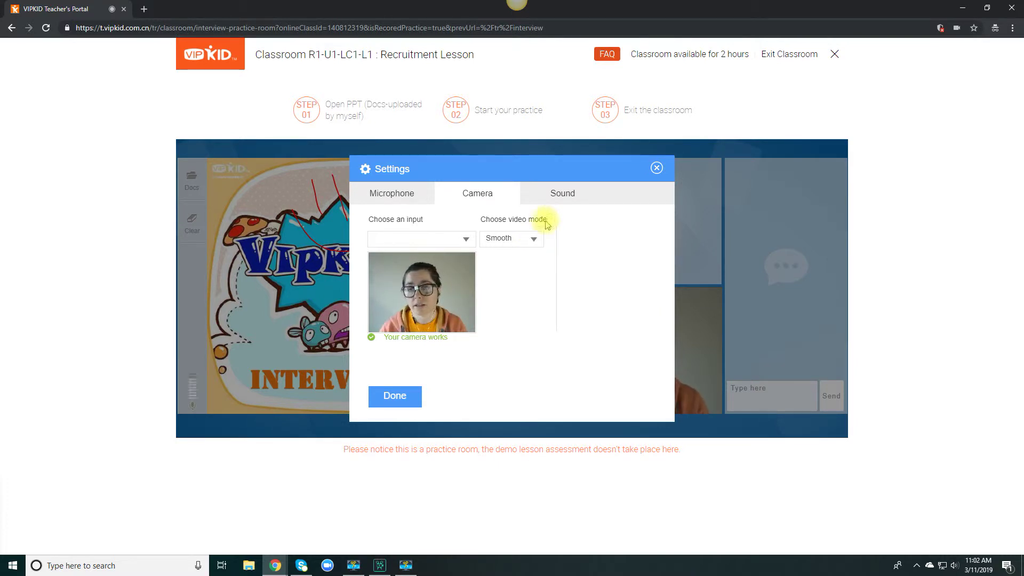
# Play the test sound to check the speakers, then close Settings
pyautogui.click(561, 195)
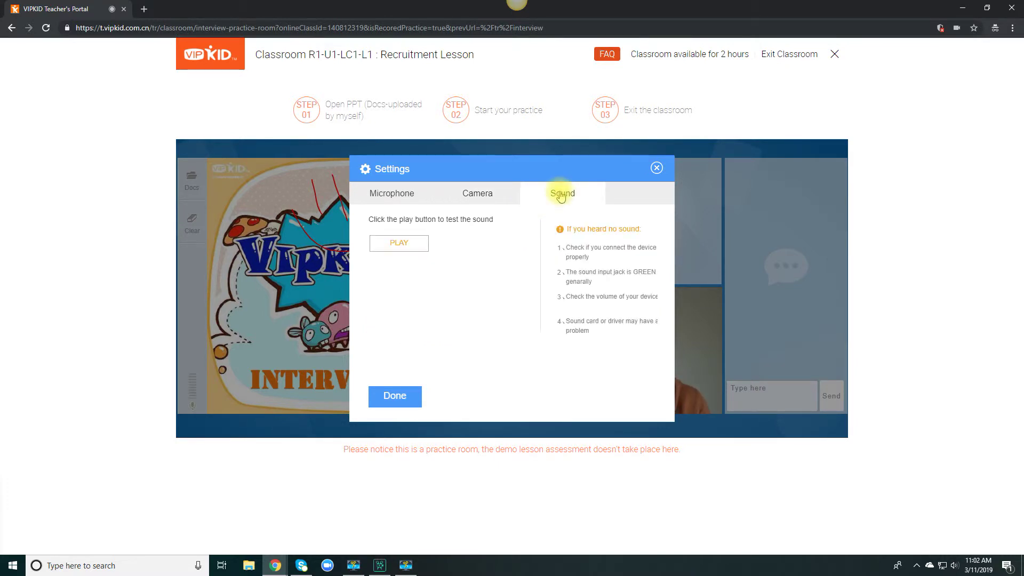
pyautogui.click(406, 246)
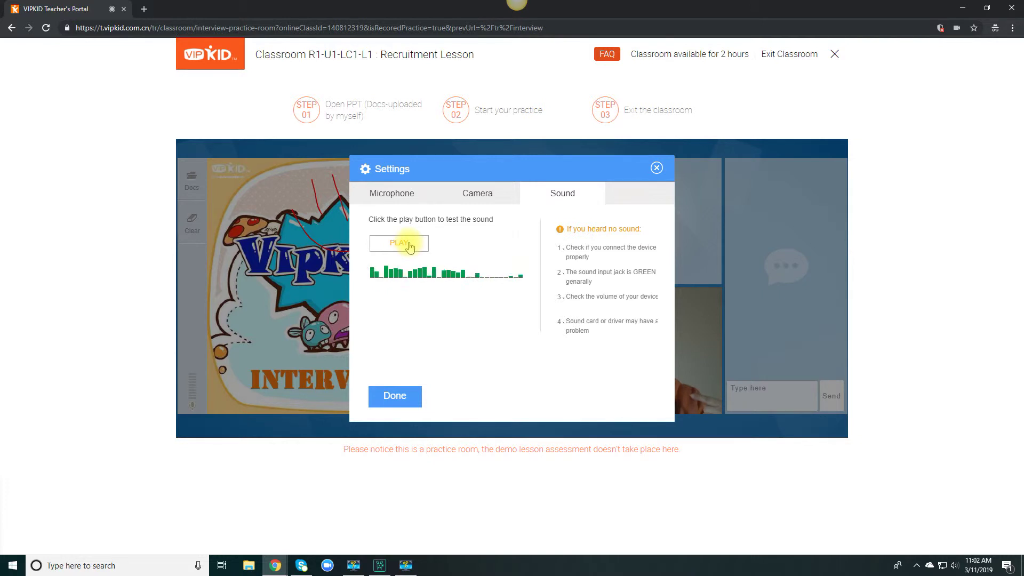
pyautogui.click(394, 396)
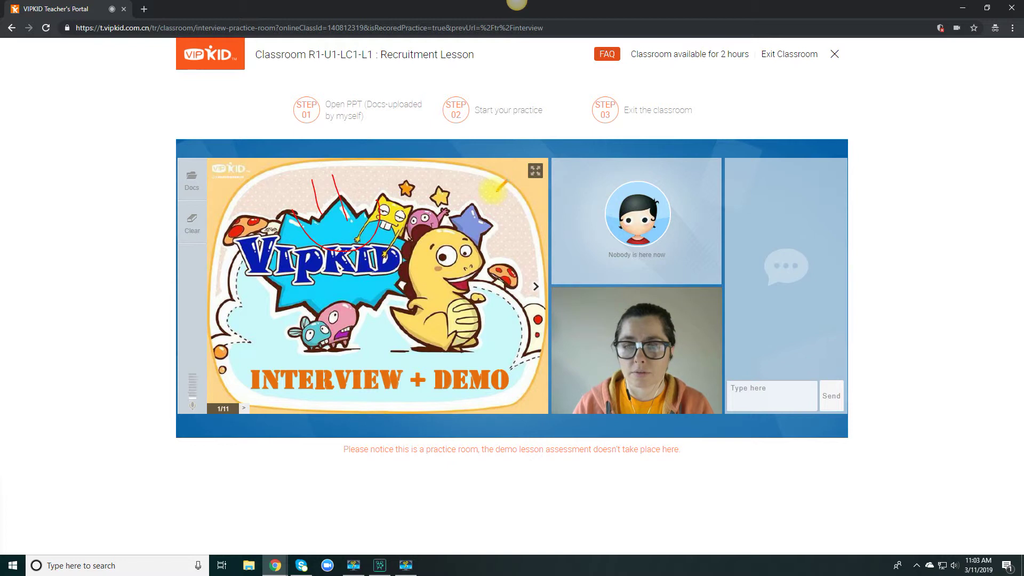
# Draw a red circle, clear it, then draw a red loop around the top-right sun
pyautogui.moveTo(498, 188)
pyautogui.mouseDown()
pyautogui.moveTo(483, 183)
pyautogui.moveTo(482, 205)
pyautogui.moveTo(510, 193)
pyautogui.mouseUp()
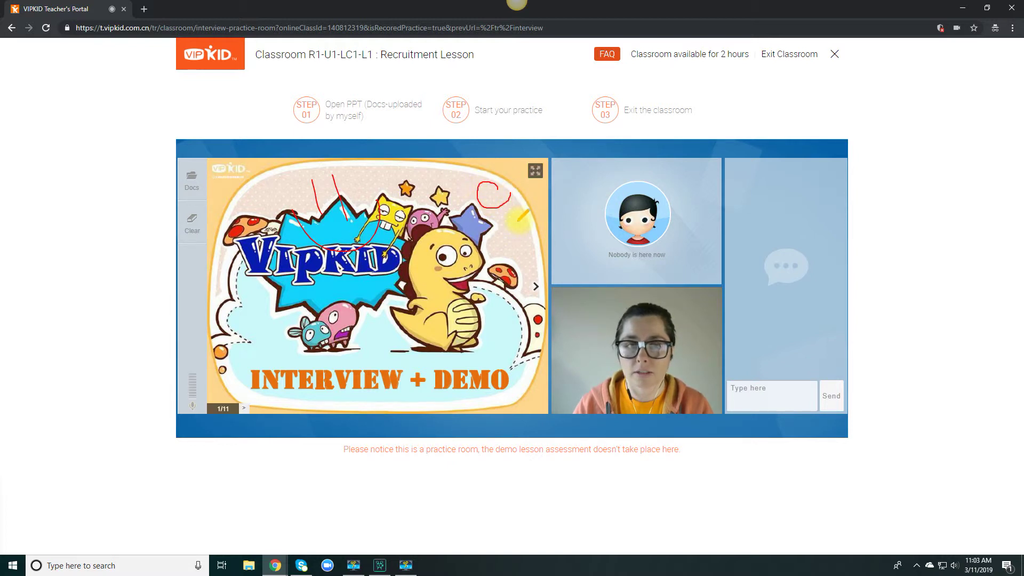
pyautogui.click(195, 217)
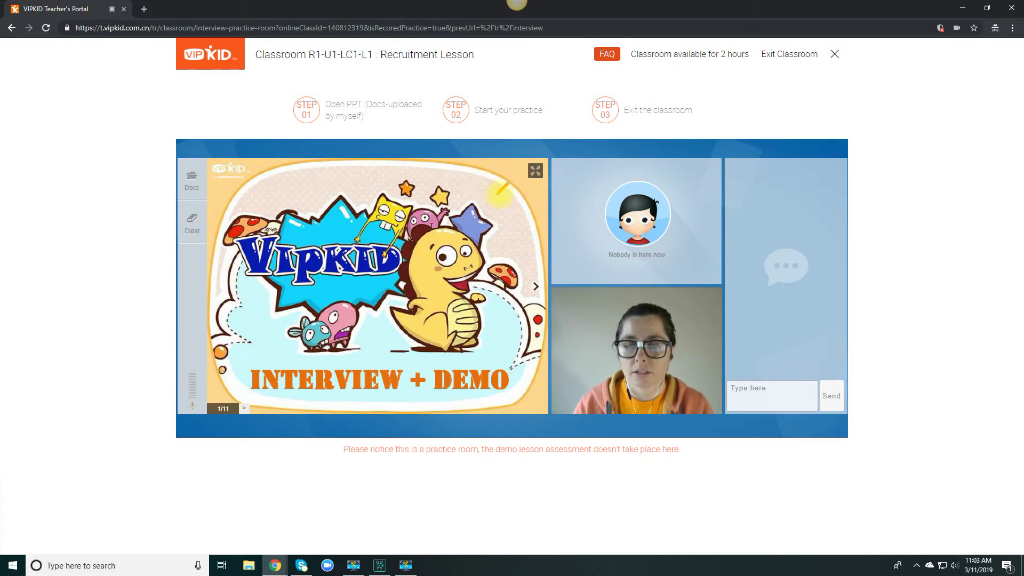
pyautogui.moveTo(515, 203)
pyautogui.mouseDown()
pyautogui.moveTo(488, 181)
pyautogui.moveTo(513, 185)
pyautogui.mouseUp()
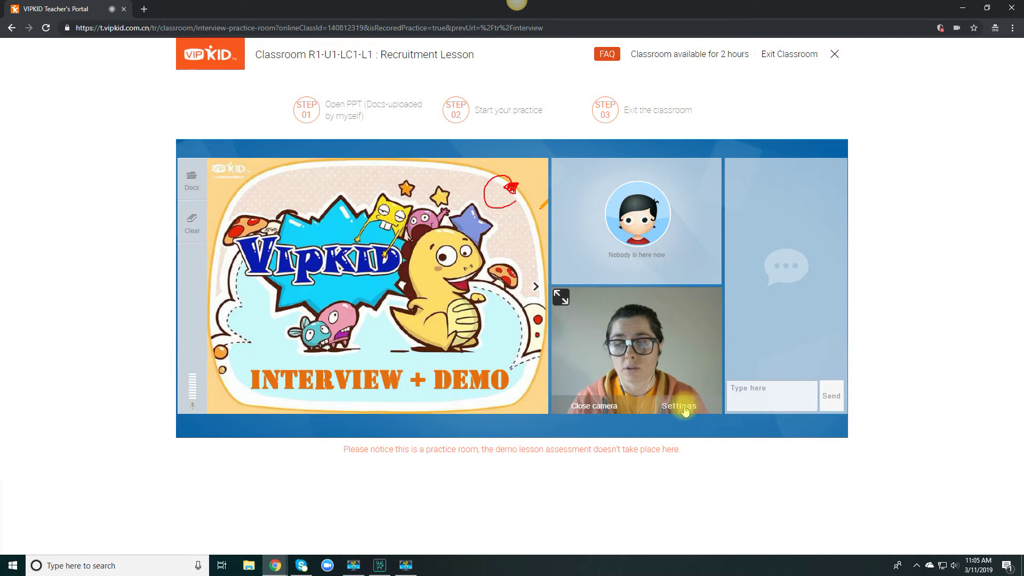
pyautogui.click(677, 404)
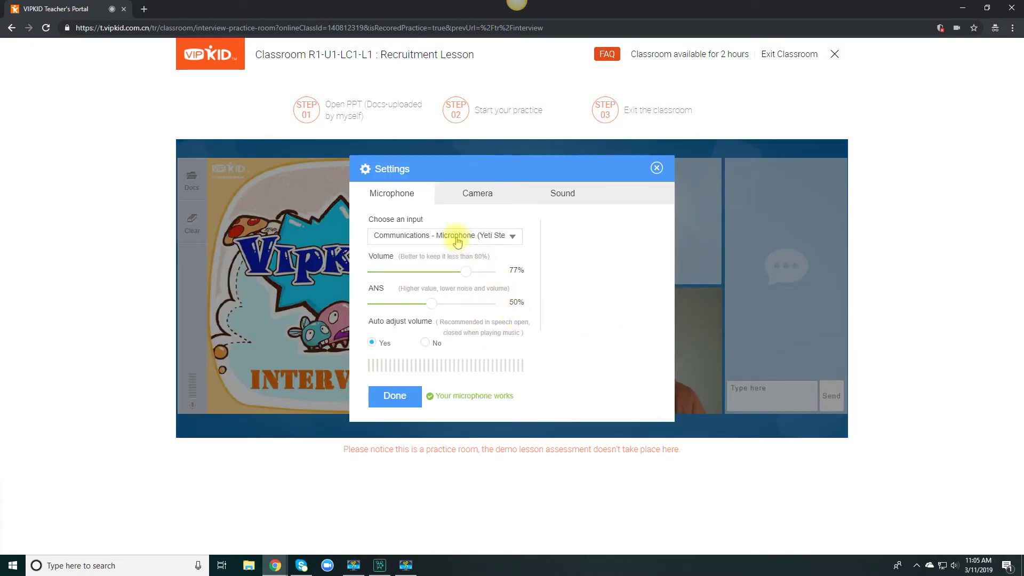
pyautogui.click(506, 241)
pyautogui.click(486, 259)
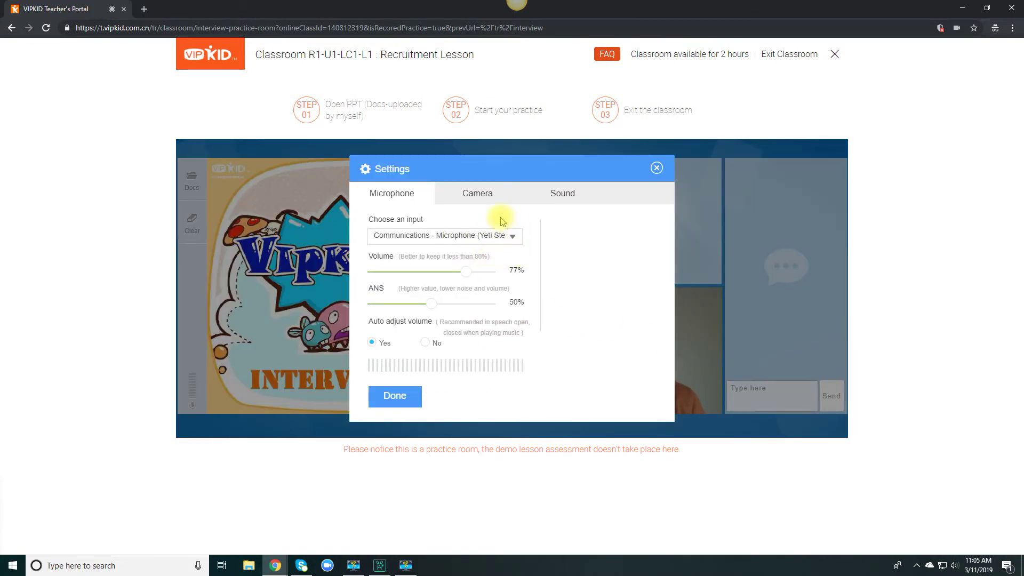
pyautogui.click(482, 197)
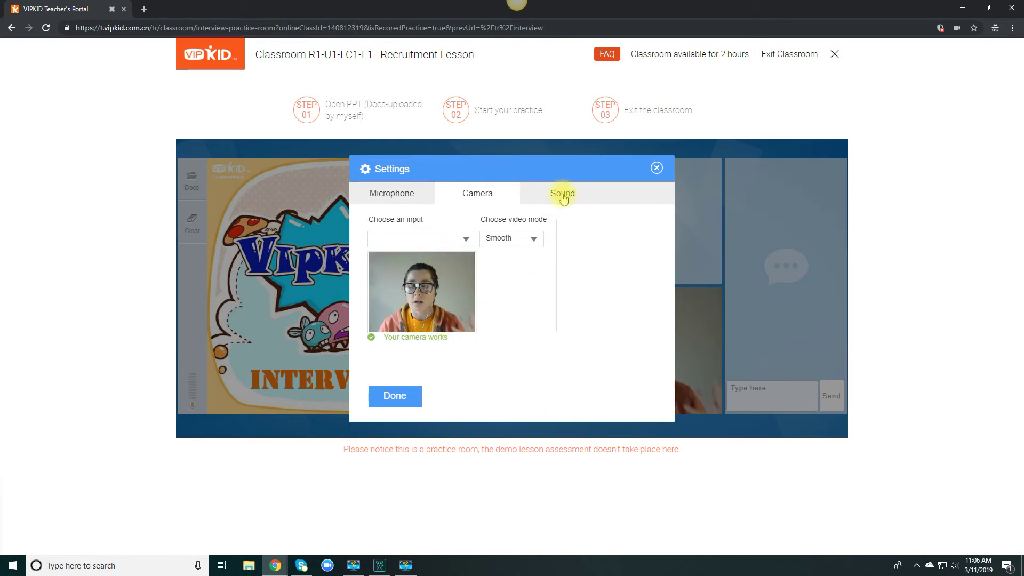
pyautogui.click(395, 395)
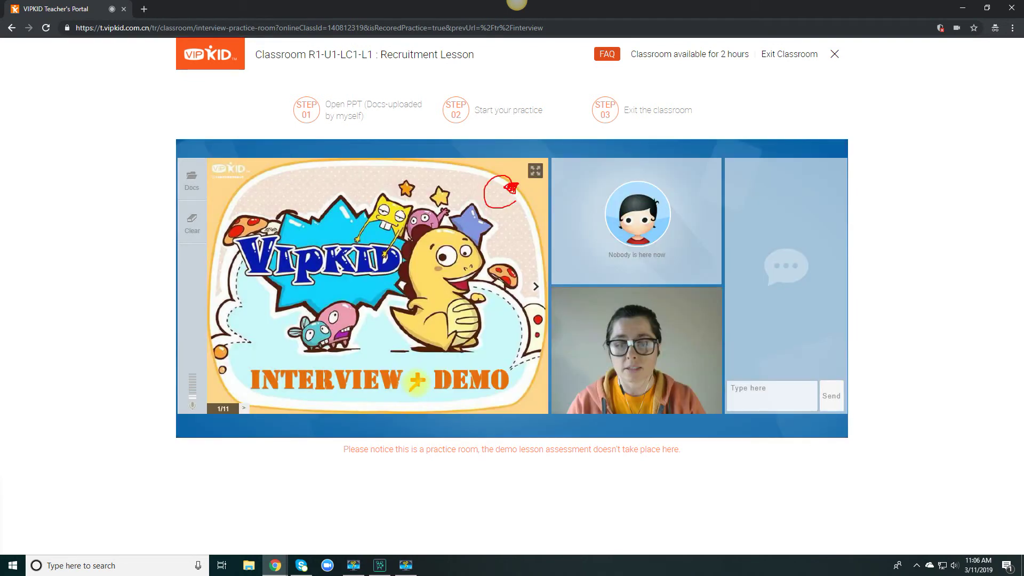